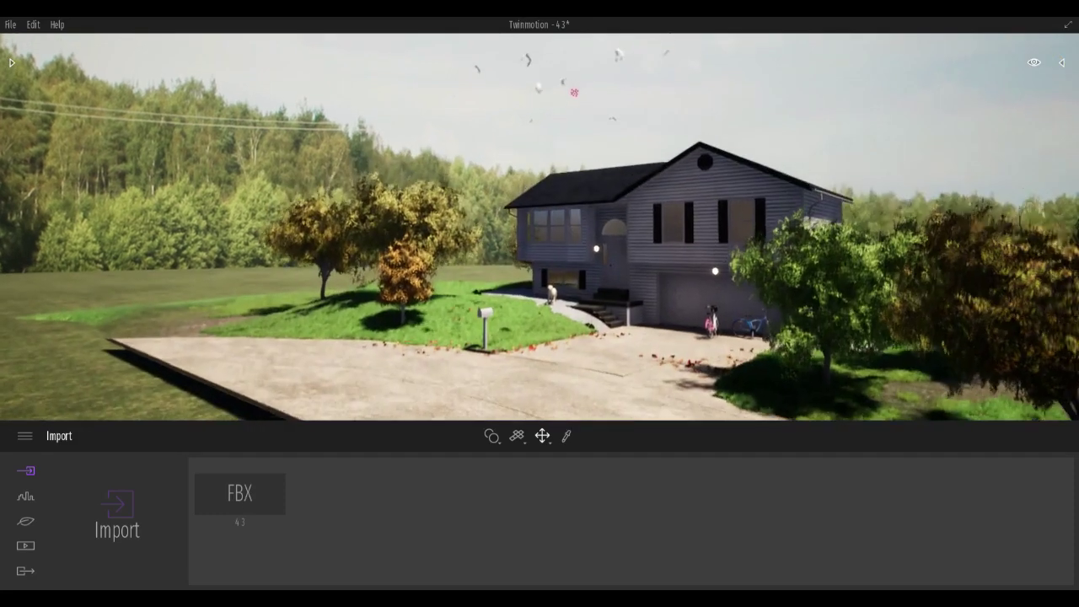
# - Inspect a scene material's default colour settings and its texture file
pyautogui.moveTo(615, 164); pyautogui.dragTo(615, 176)
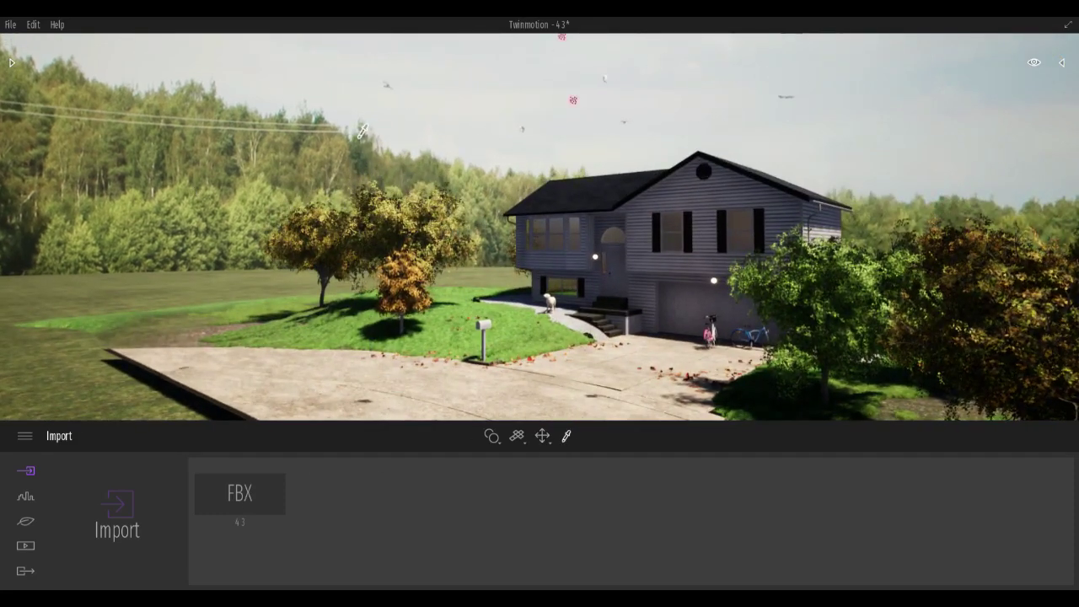
pyautogui.click(564, 438)
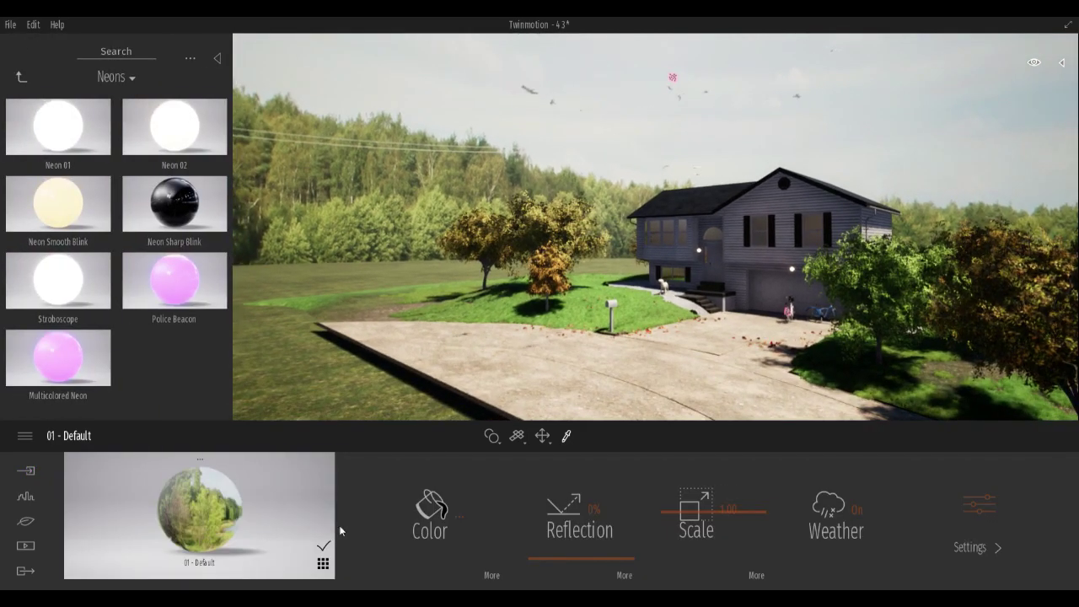
pyautogui.click(490, 577)
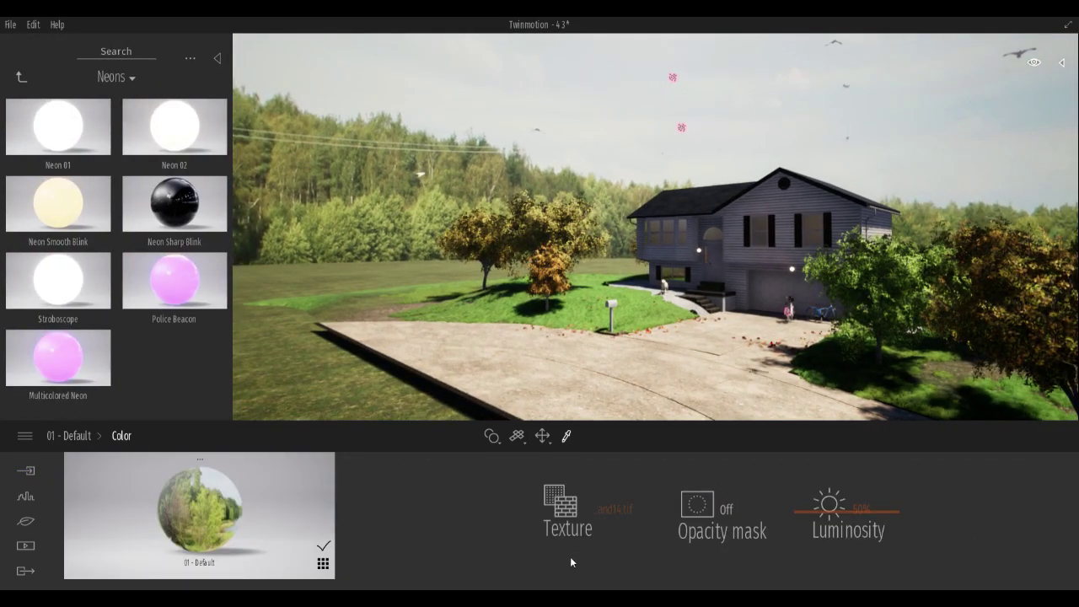
pyautogui.click(604, 510)
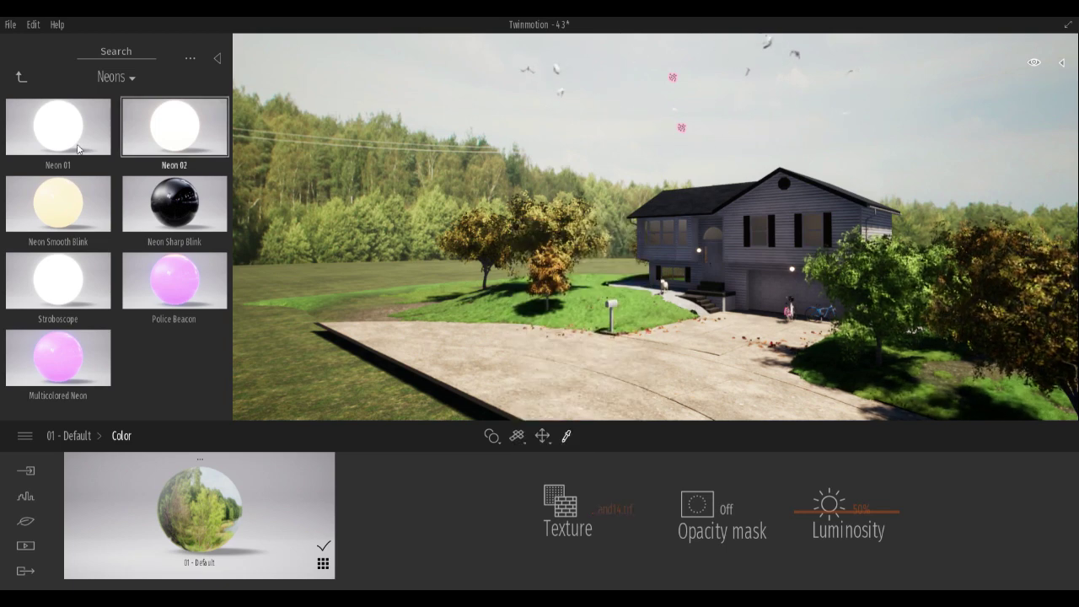
# - Go back to the material categories and browse the user library of saved assets
pyautogui.click(21, 76)
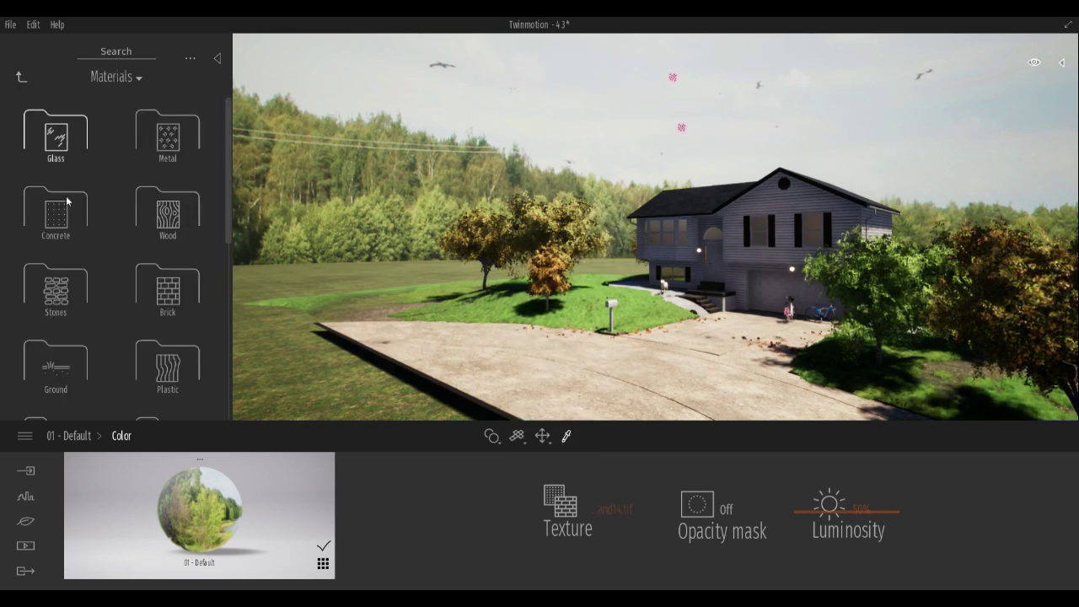
pyautogui.click(21, 76)
pyautogui.click(174, 362)
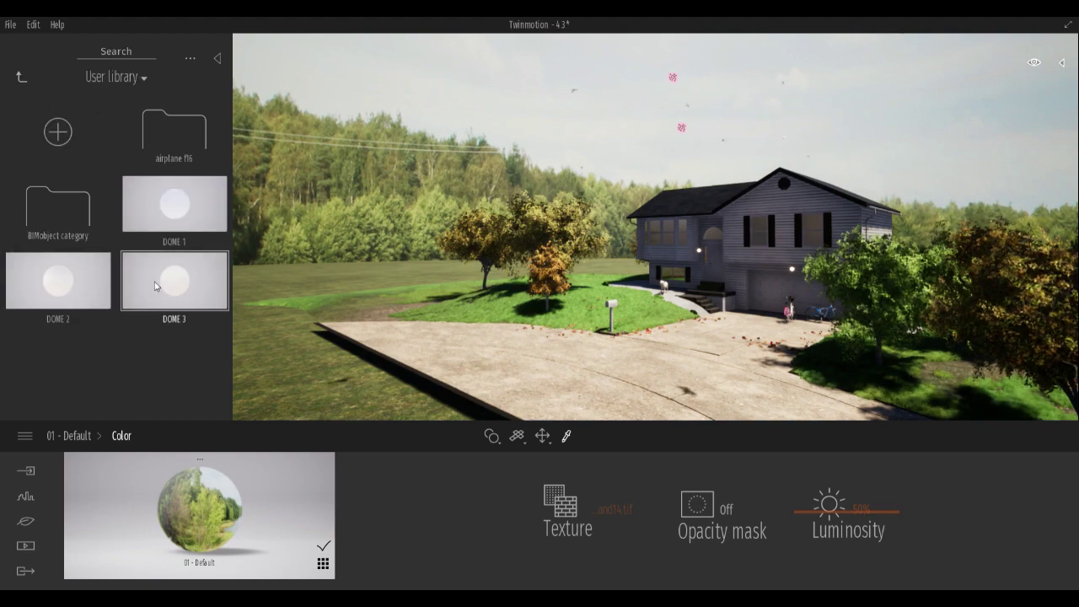
# - Fly the camera up the driveway toward the house, centring the front tree, then show Media
pyautogui.moveTo(412, 321); pyautogui.dragTo(434, 309)
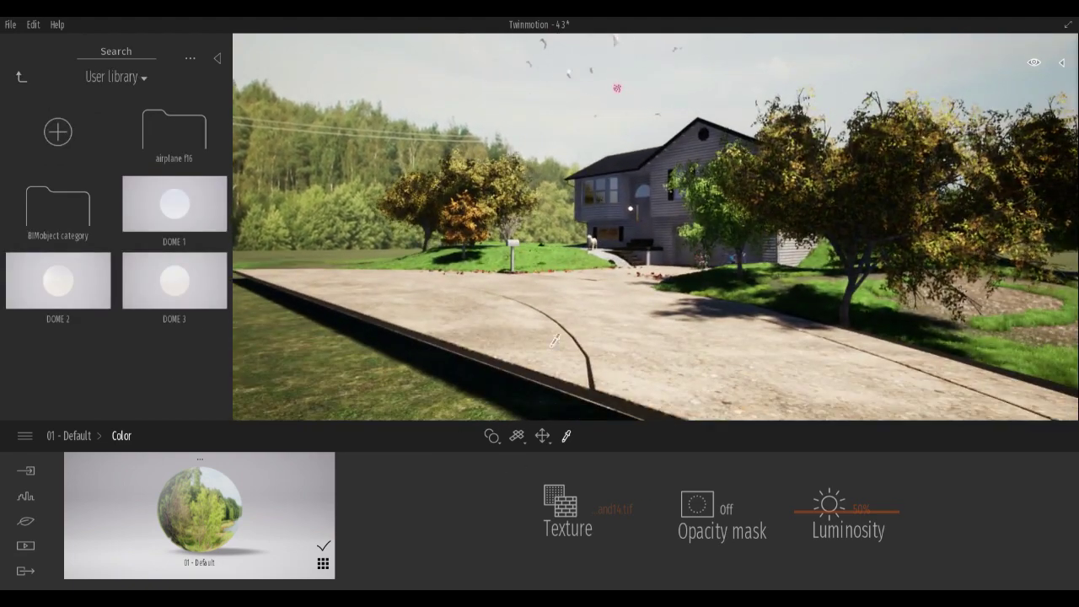
pyautogui.moveTo(435, 309); pyautogui.dragTo(558, 325)
pyautogui.press('Up')
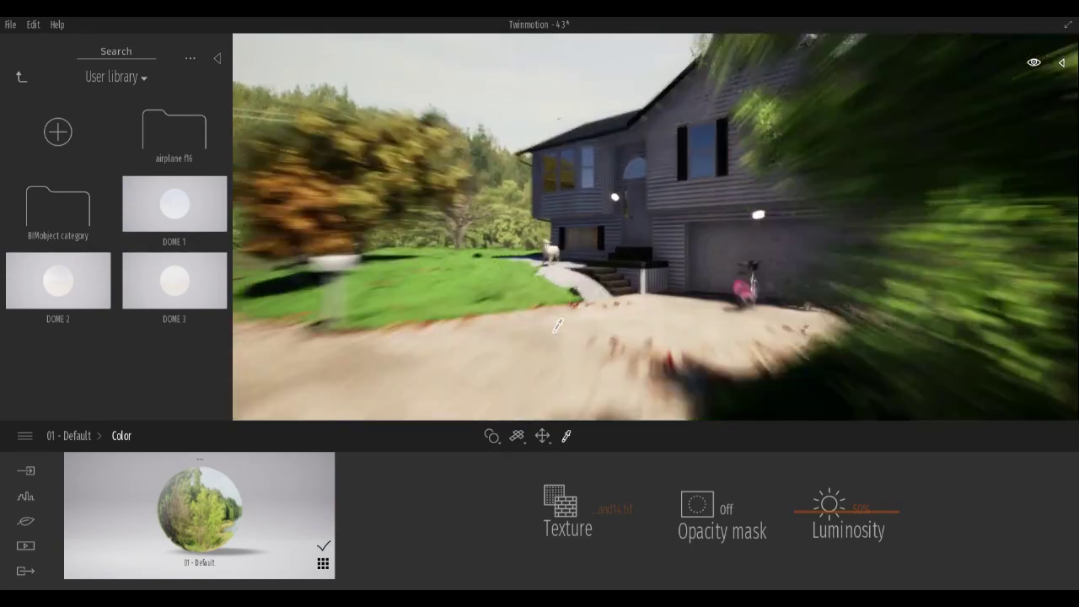
pyautogui.press('Left')
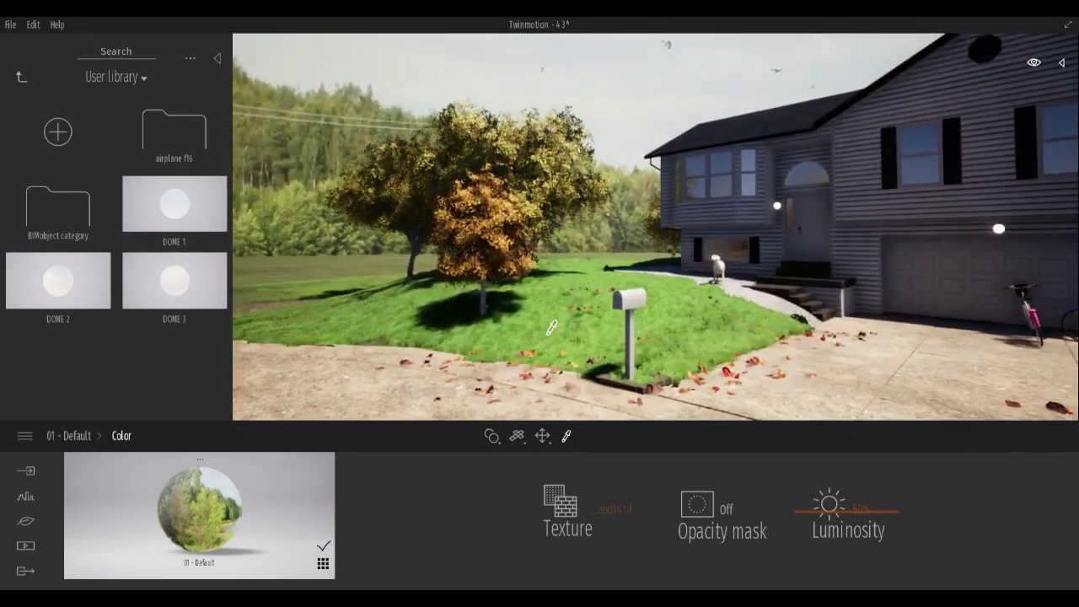
pyautogui.click(25, 545)
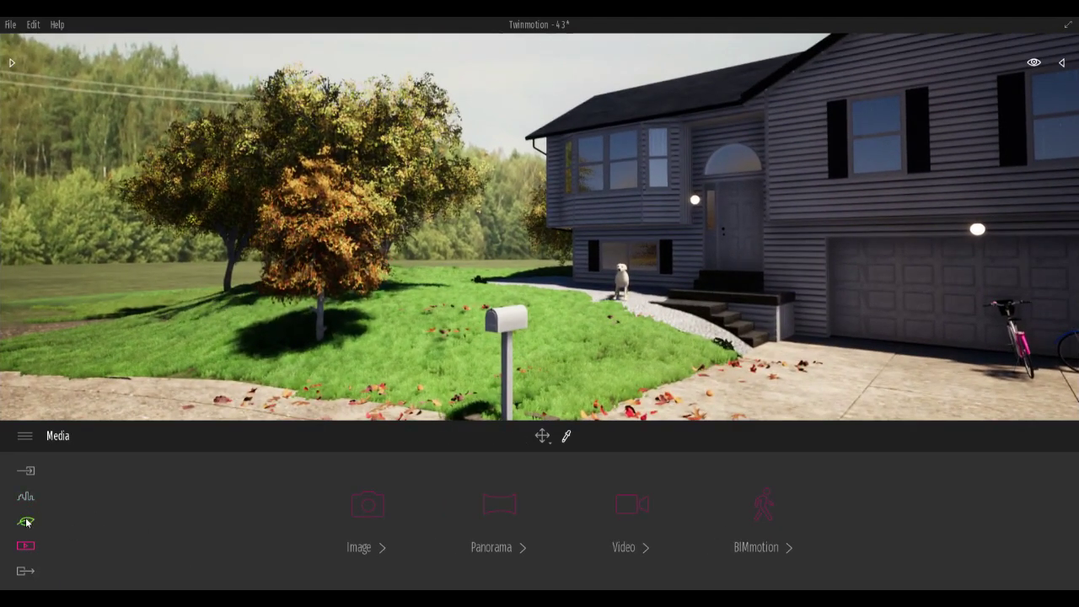
# - Add Grass 2 from Grass and flowers to the Nature vegetation palette
pyautogui.click(25, 521)
pyautogui.click(694, 520)
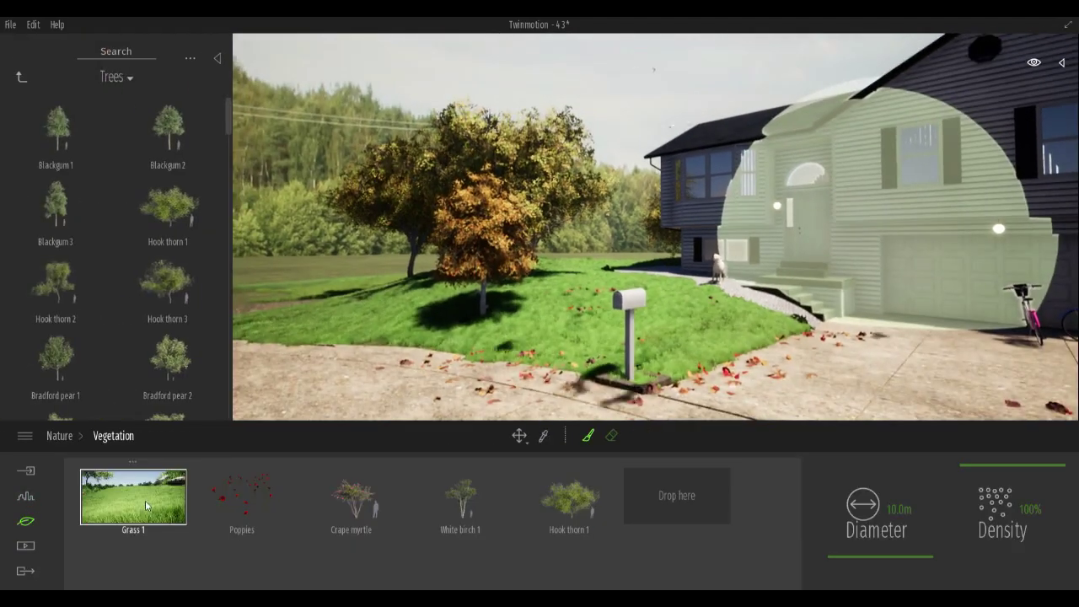
pyautogui.click(21, 85)
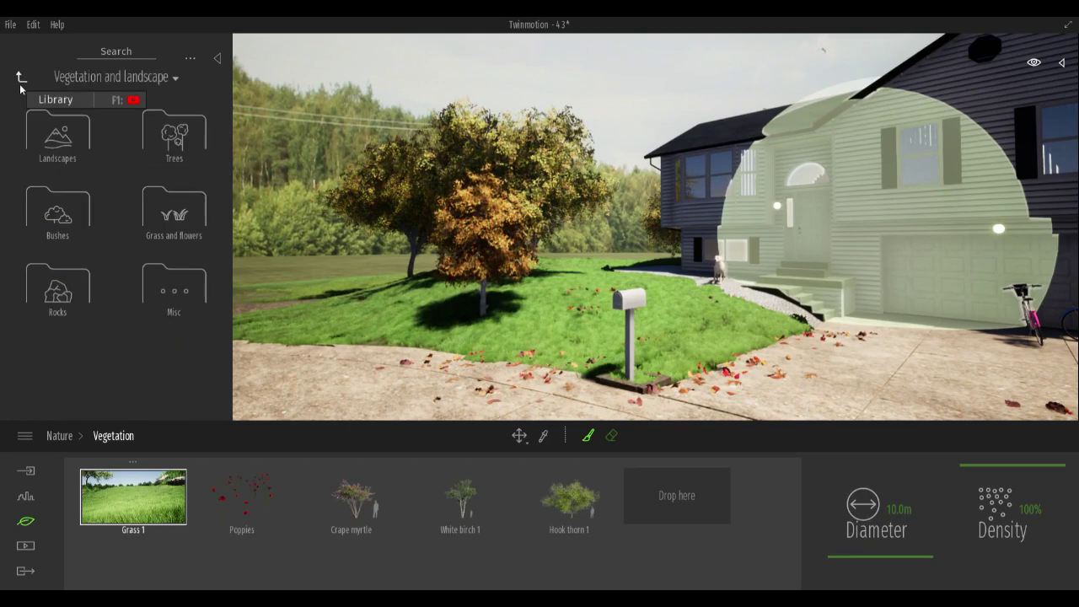
pyautogui.click(173, 210)
pyautogui.moveTo(167, 137); pyautogui.dragTo(699, 494)
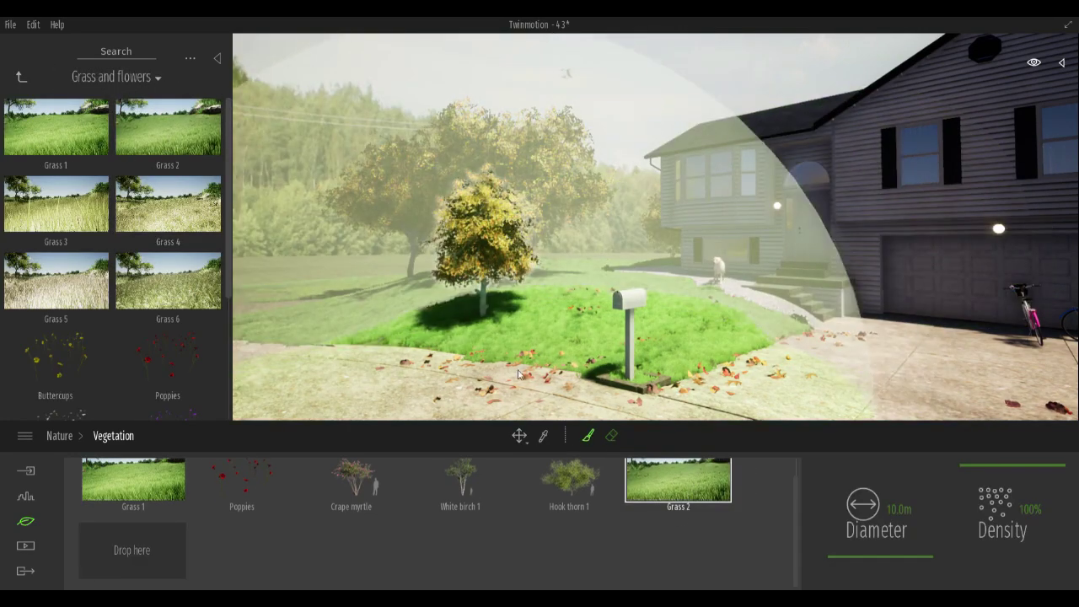
# - Paint grass along the lawn edge near the mailbox with a 1.0 m brush
pyautogui.click(919, 521)
pyautogui.write('1')
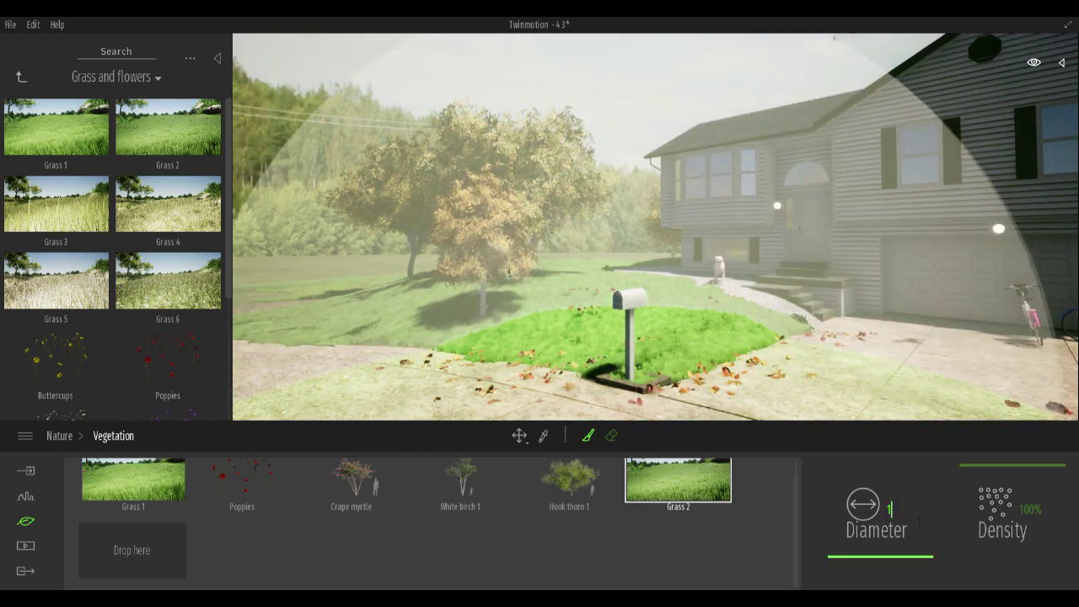
pyautogui.press('Return')
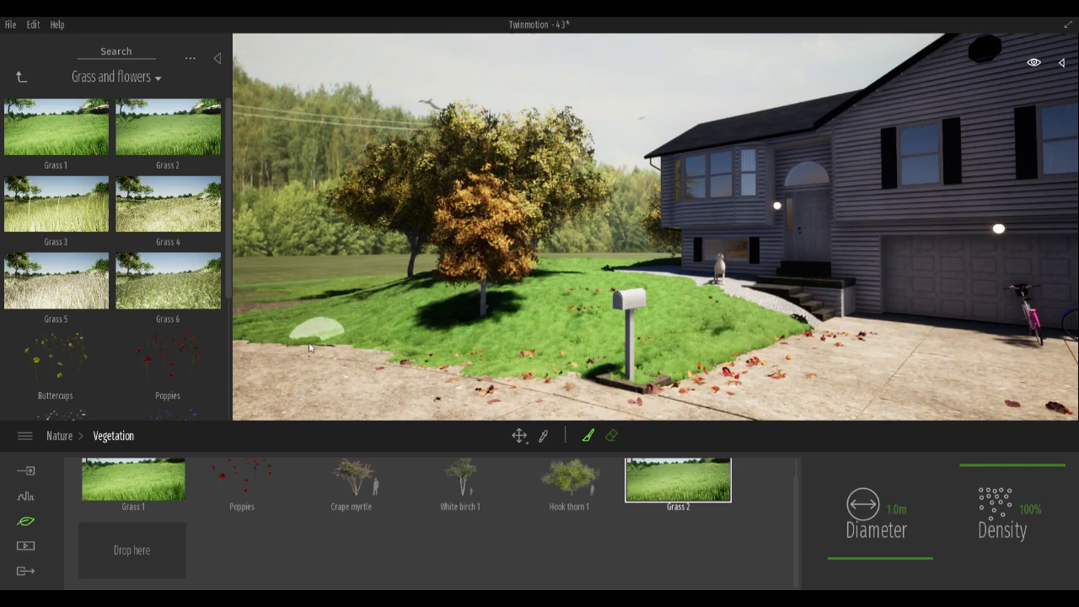
pyautogui.press('Up')
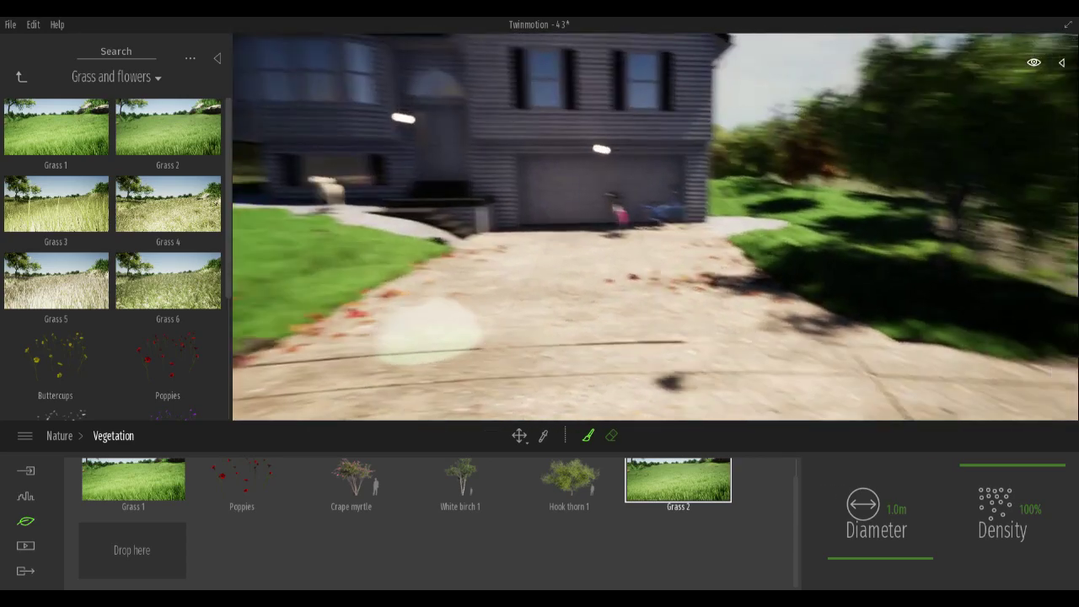
pyautogui.moveTo(723, 325)
pyautogui.mouseDown()
pyautogui.moveTo(1031, 331)
pyautogui.moveTo(844, 312)
pyautogui.mouseUp()
pyautogui.moveTo(843, 313); pyautogui.dragTo(723, 373, button='right')
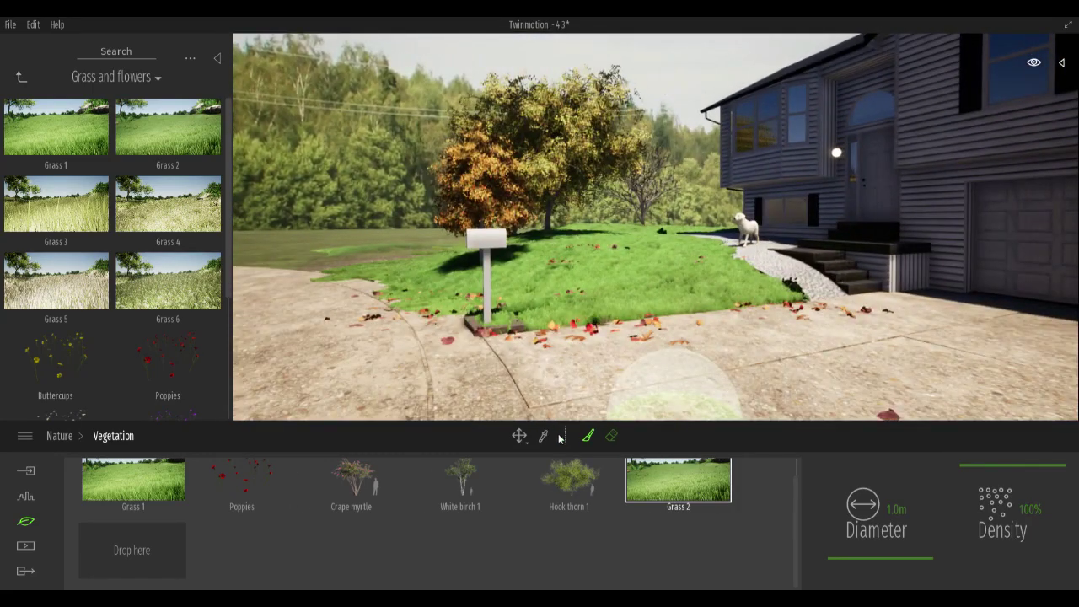
pyautogui.click(543, 436)
pyautogui.moveTo(590, 380); pyautogui.dragTo(666, 264, button='right')
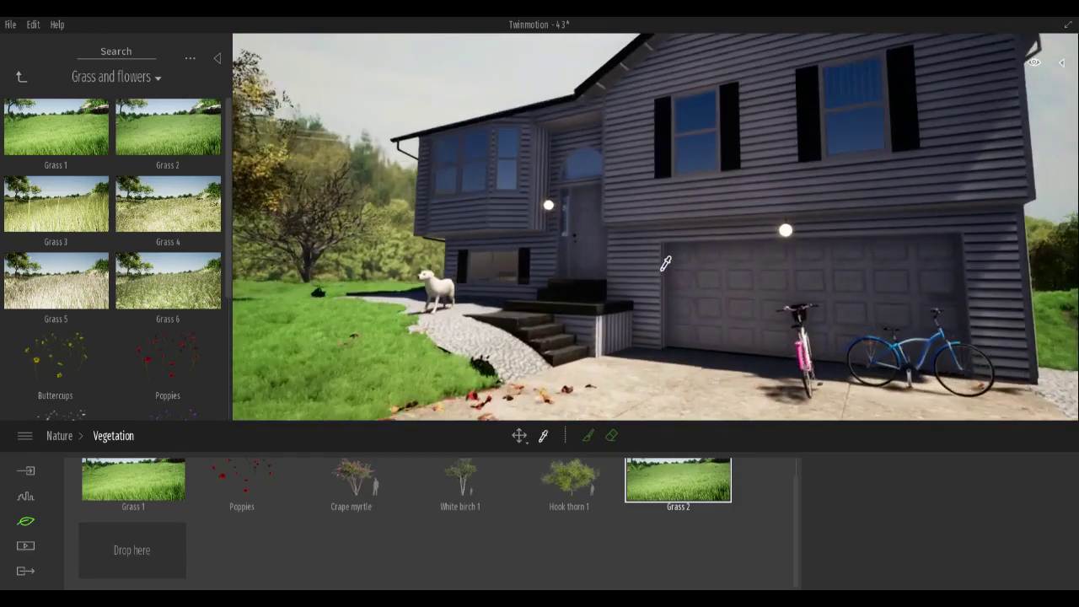
# - Raise the Wood siding 01 material's reflection to 43% and view its extra settings
pyautogui.scroll(3, 620, 244)
pyautogui.scroll(3, 633, 243)
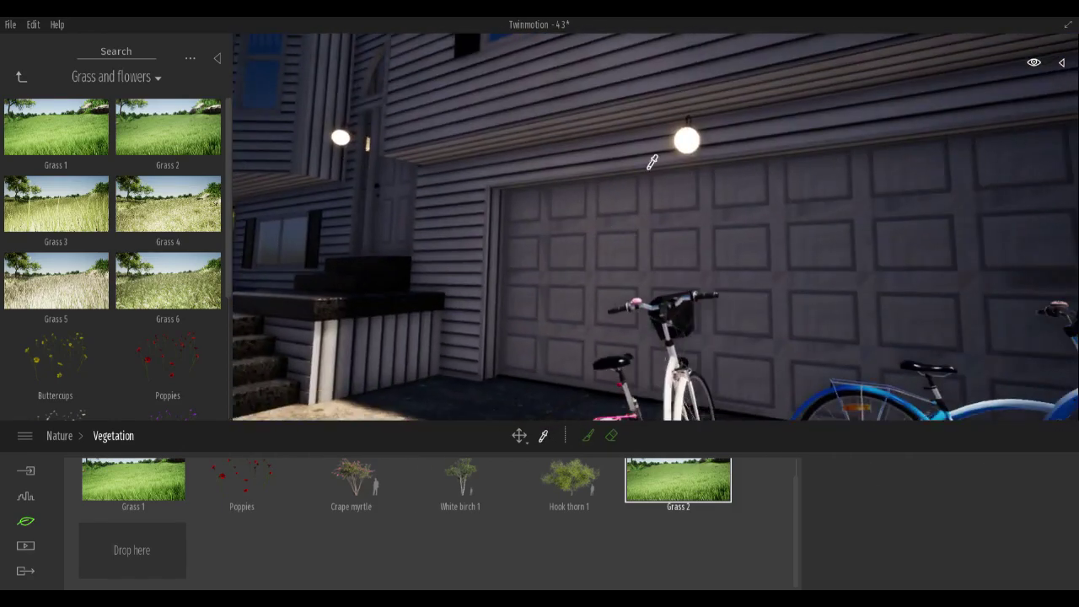
pyautogui.click(648, 66)
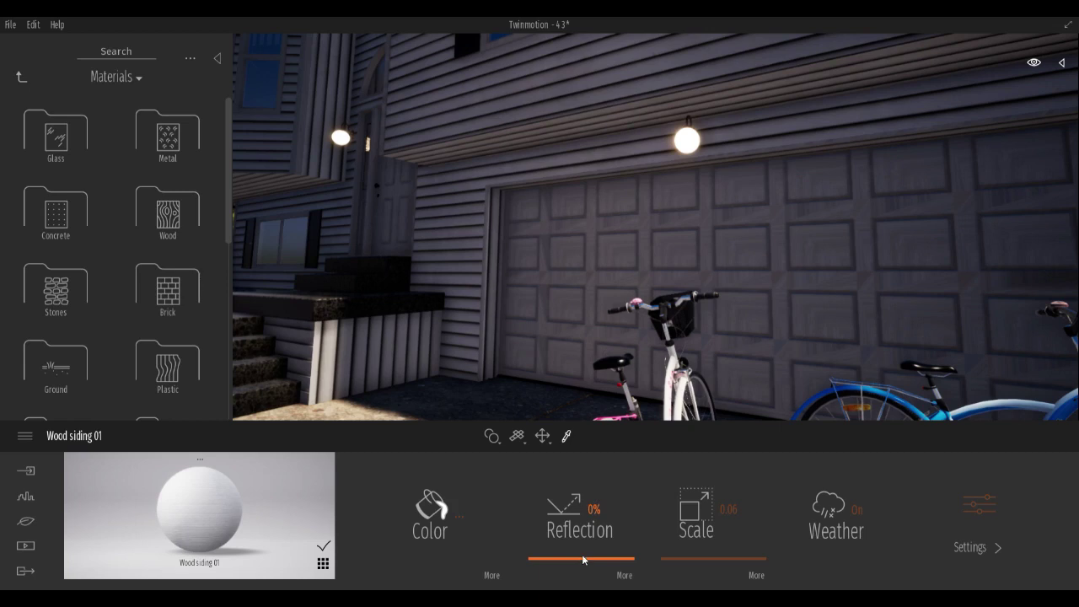
pyautogui.moveTo(584, 552); pyautogui.dragTo(581, 524)
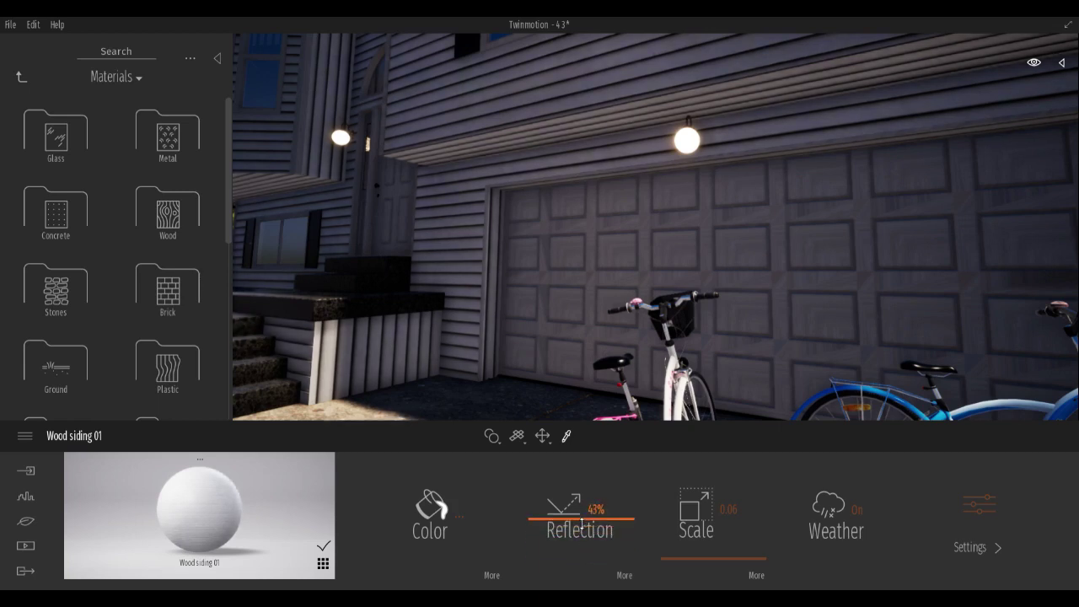
pyautogui.click(979, 509)
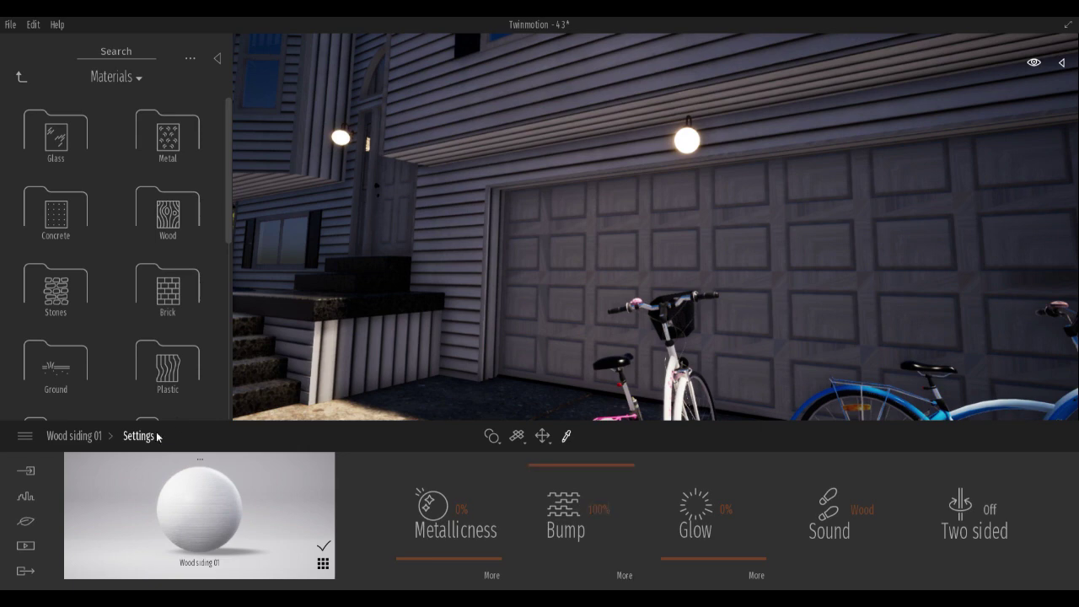
# - Pull back and pan the camera until the house front, dog, porch and bicycles are centred
pyautogui.press('Down')
pyautogui.press('Left')
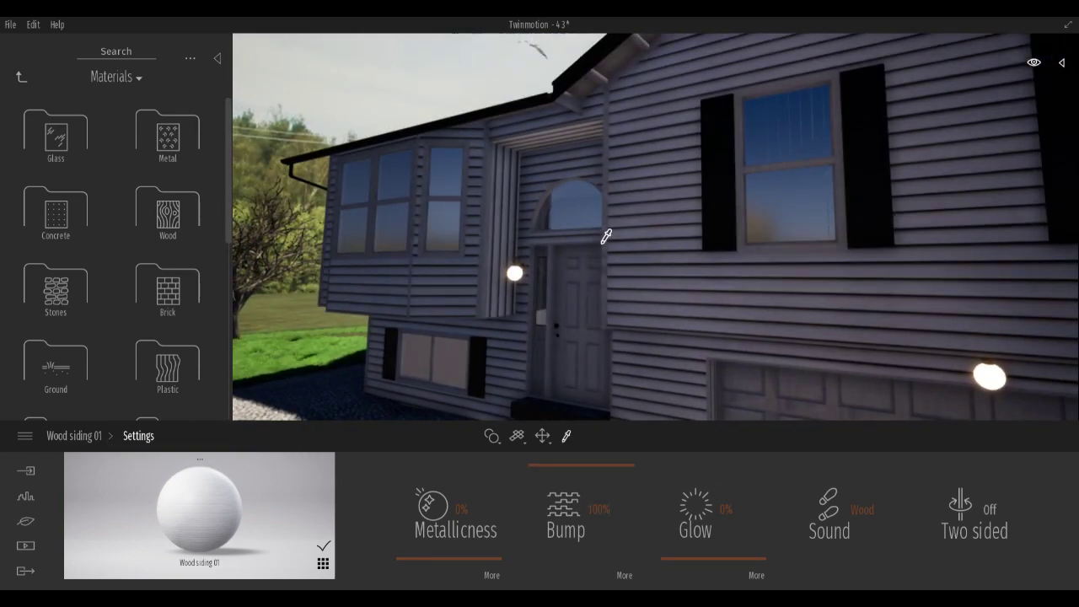
pyautogui.press('Down')
pyautogui.press('Left')
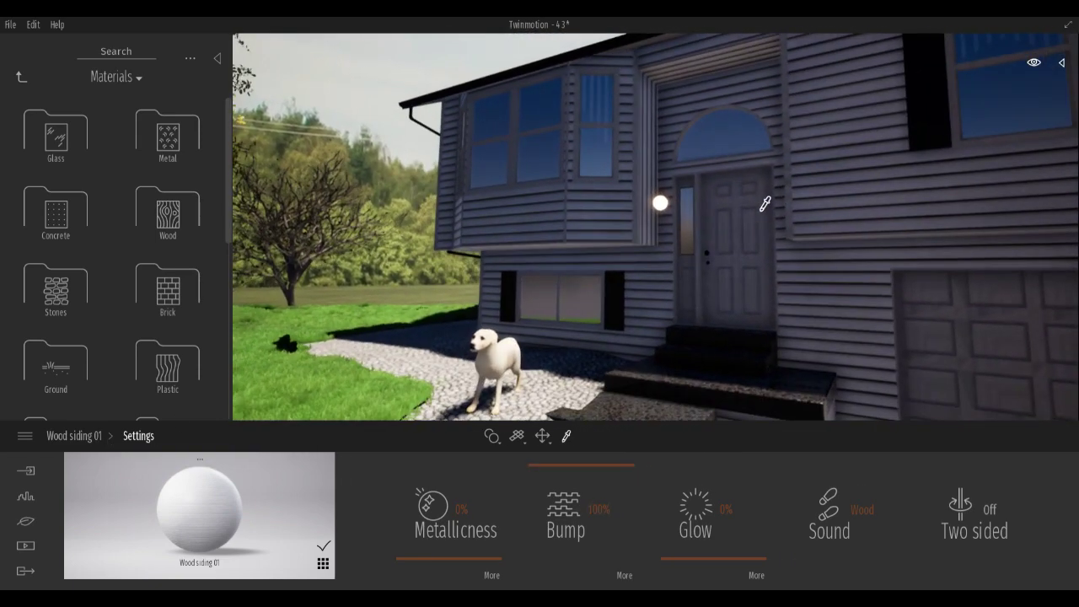
pyautogui.press('Right')
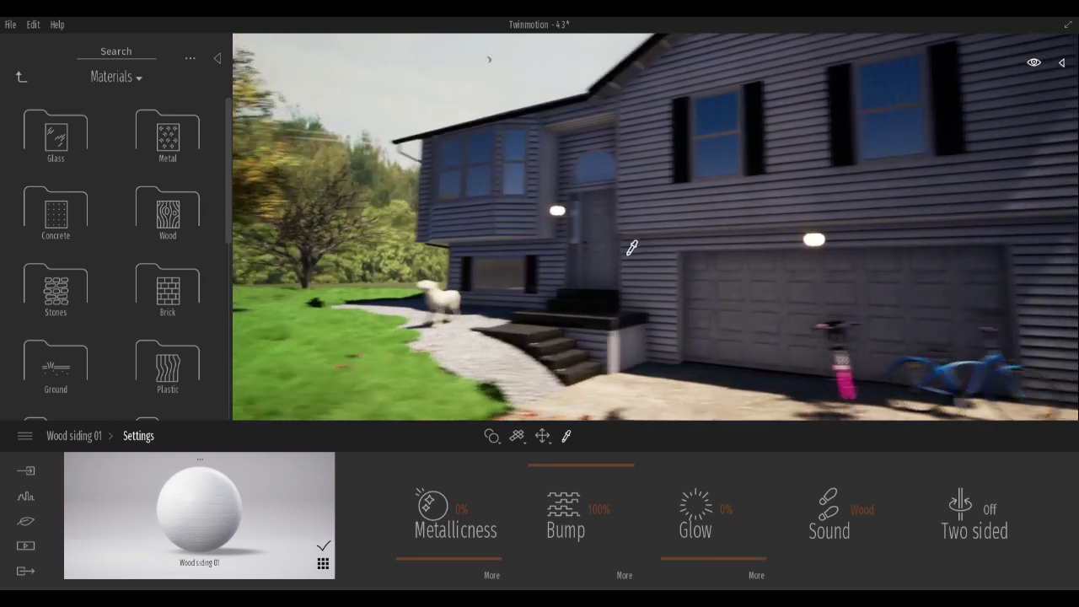
pyautogui.press('Down')
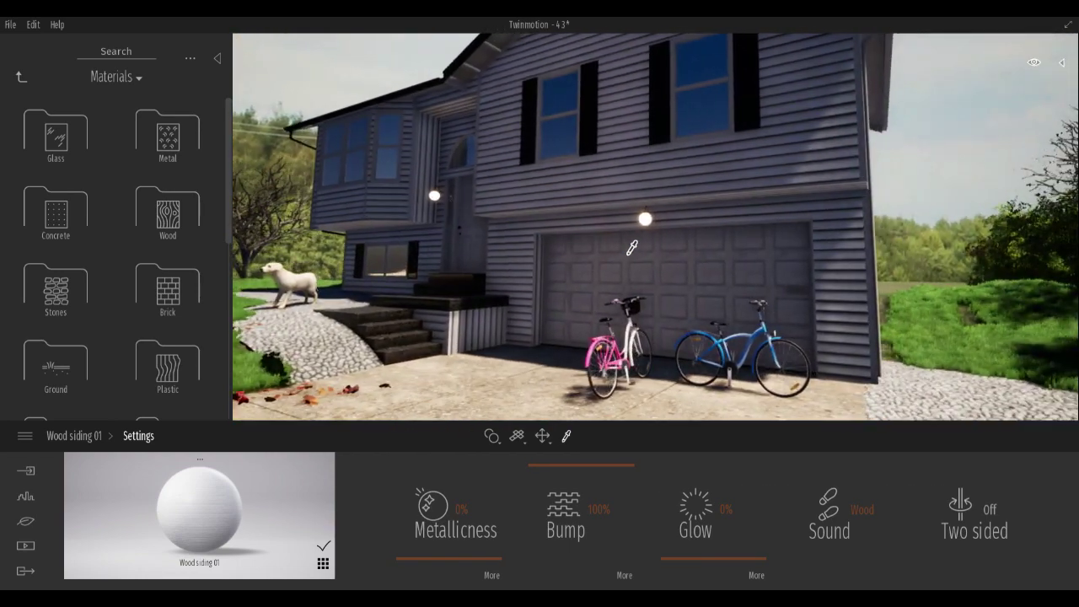
pyautogui.press('Left')
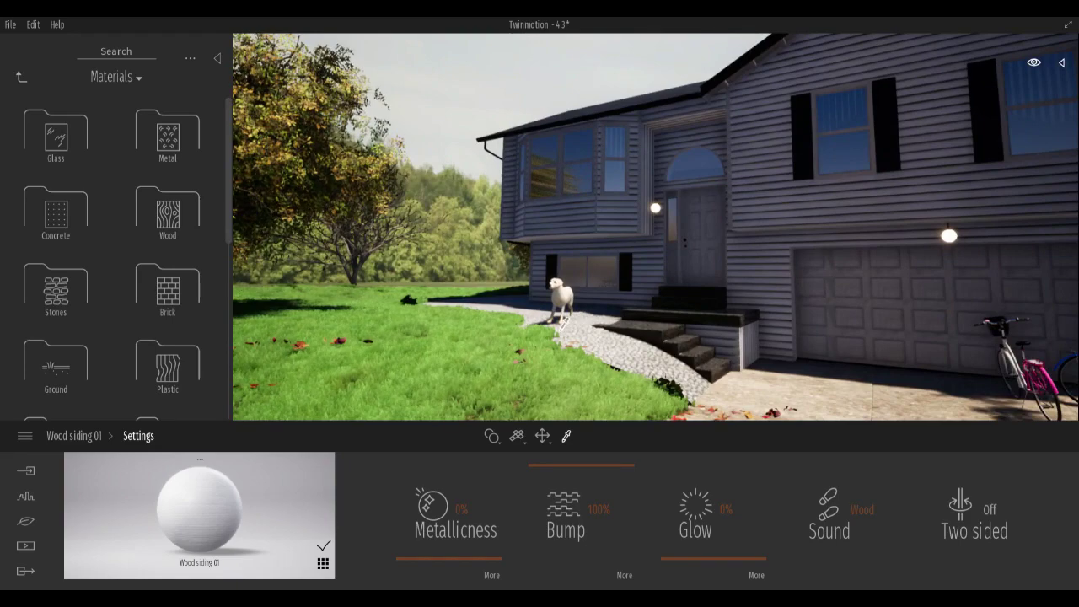
pyautogui.press('Down')
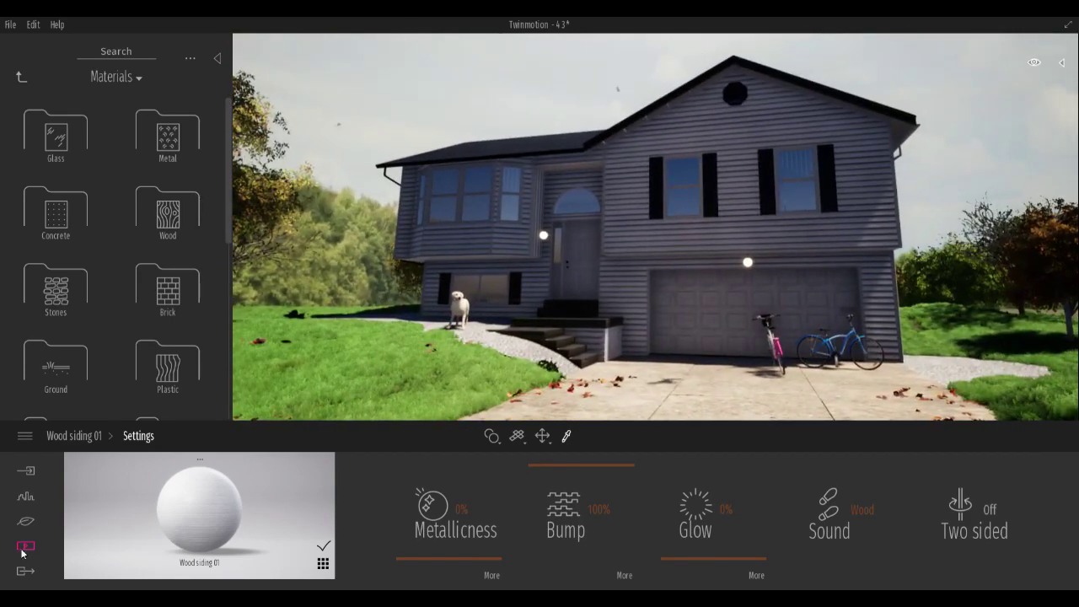
# - Load the saved Image 01 shot from the Media image list and open its settings
pyautogui.click(24, 548)
pyautogui.click(368, 506)
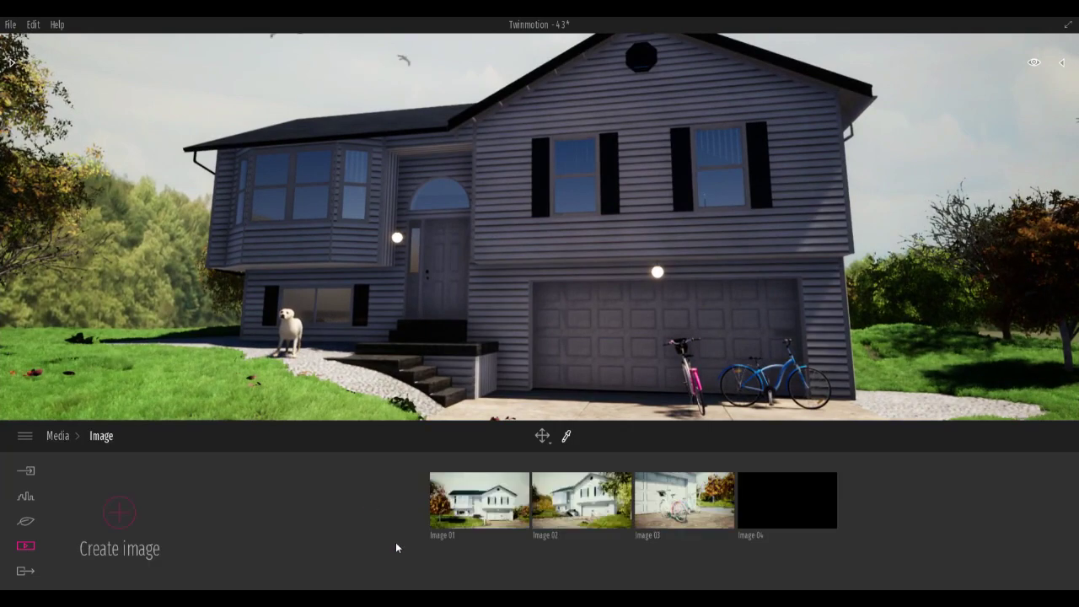
pyautogui.click(479, 502)
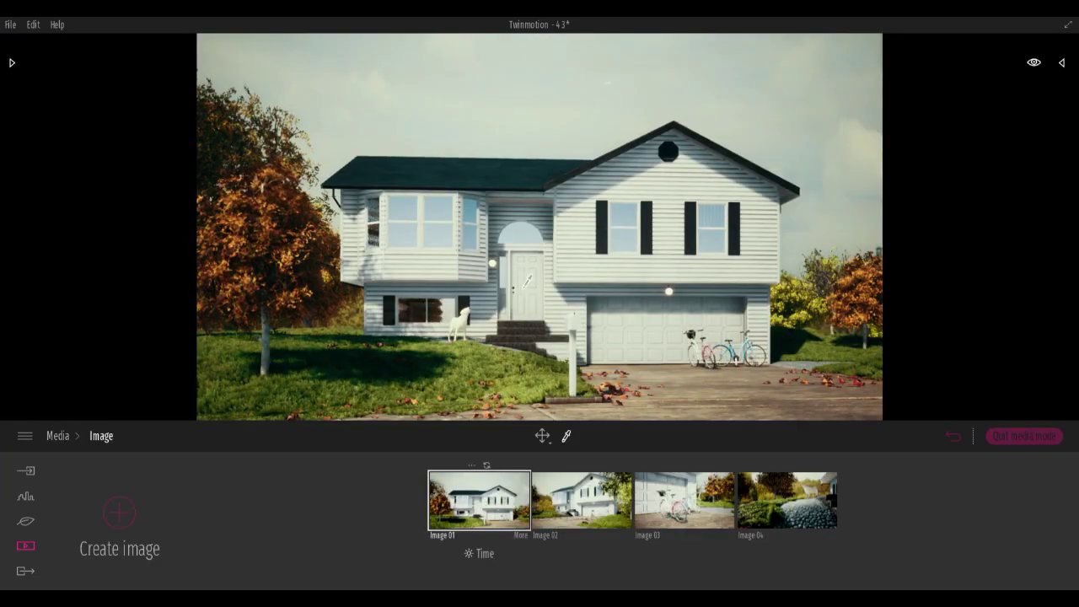
pyautogui.click(520, 535)
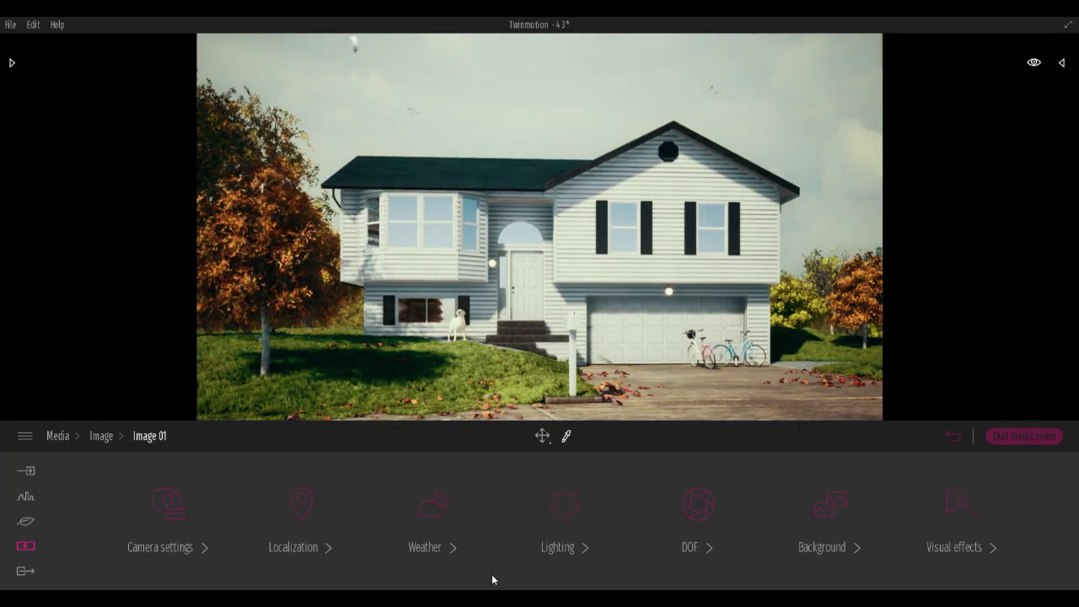
# - Review Image 01's camera settings and location/month settings, returning to its categories
pyautogui.click(193, 521)
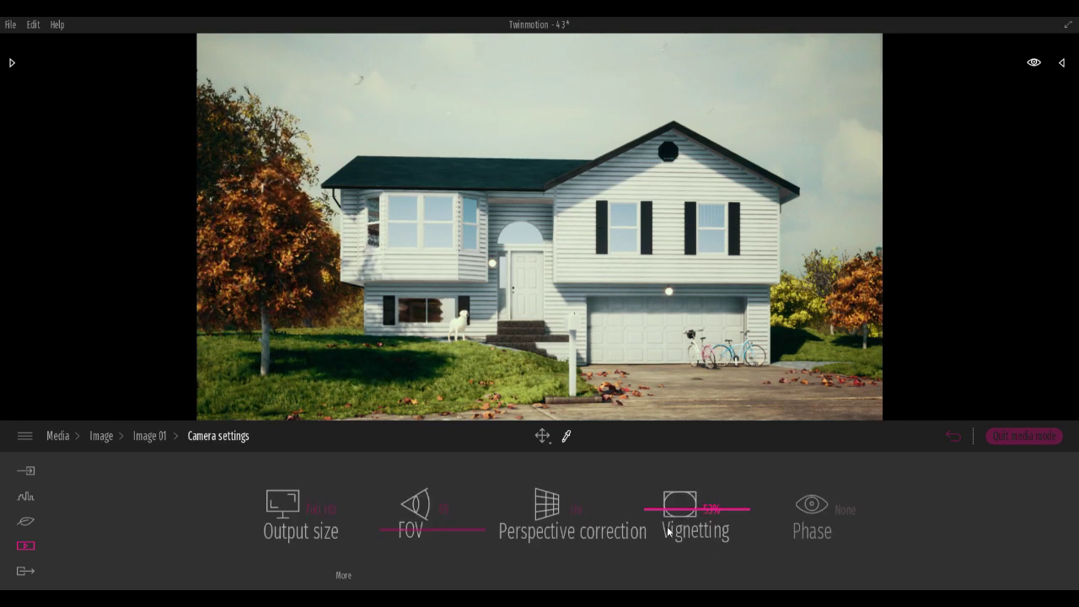
pyautogui.click(152, 436)
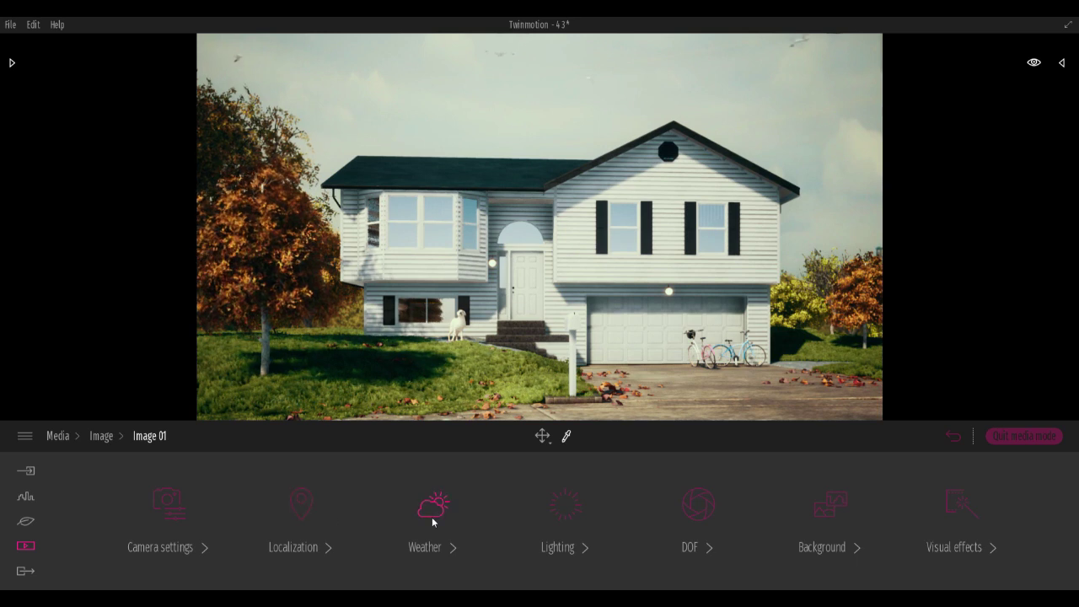
pyautogui.click(301, 506)
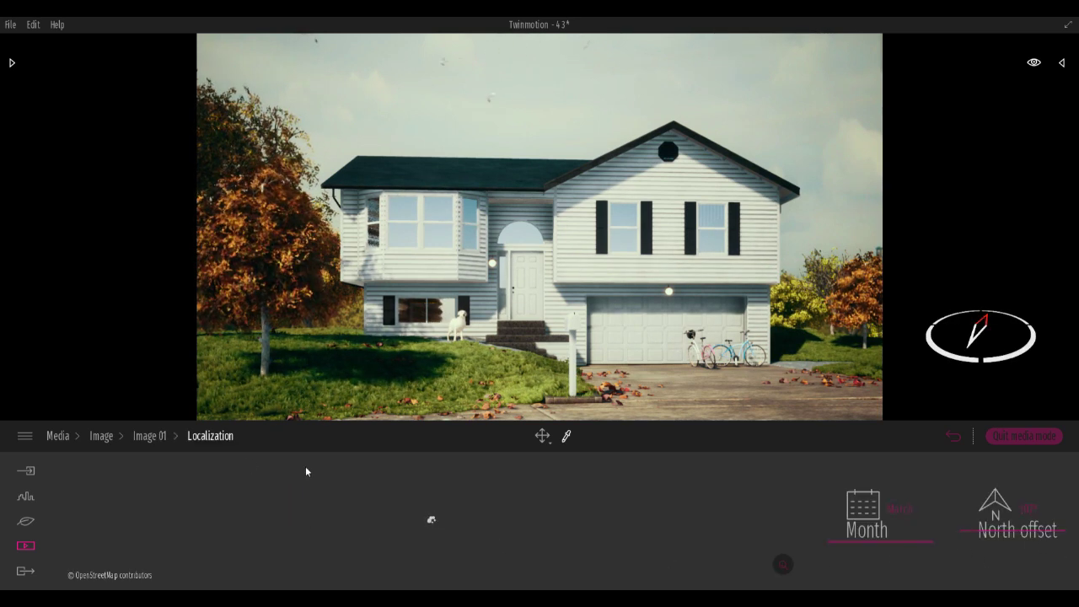
pyautogui.click(152, 436)
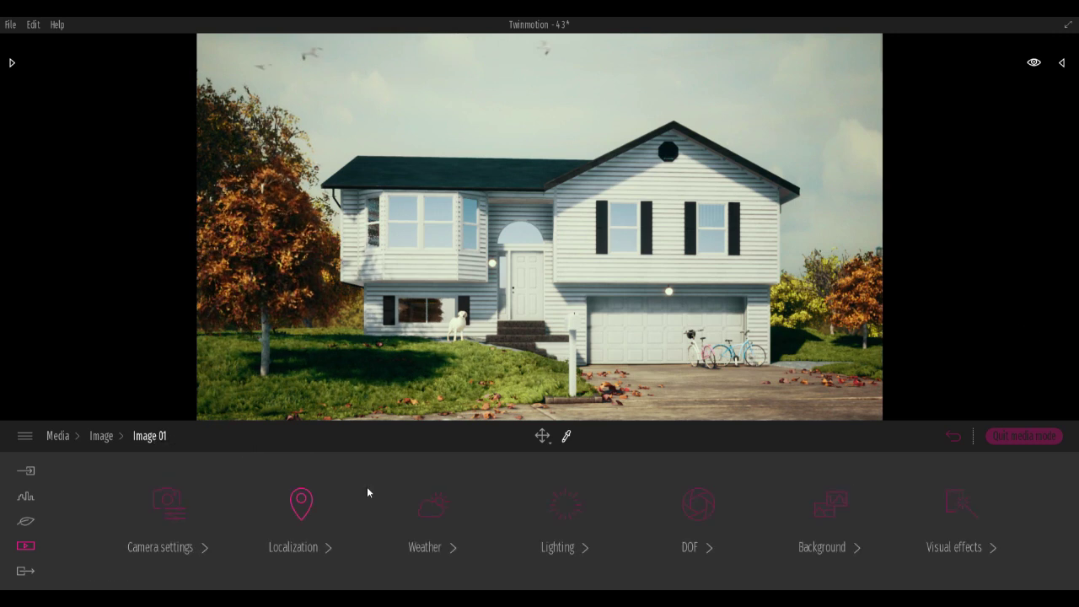
# - Browse Image 01's weather presets and effects, then show its Lighting settings
pyautogui.click(455, 507)
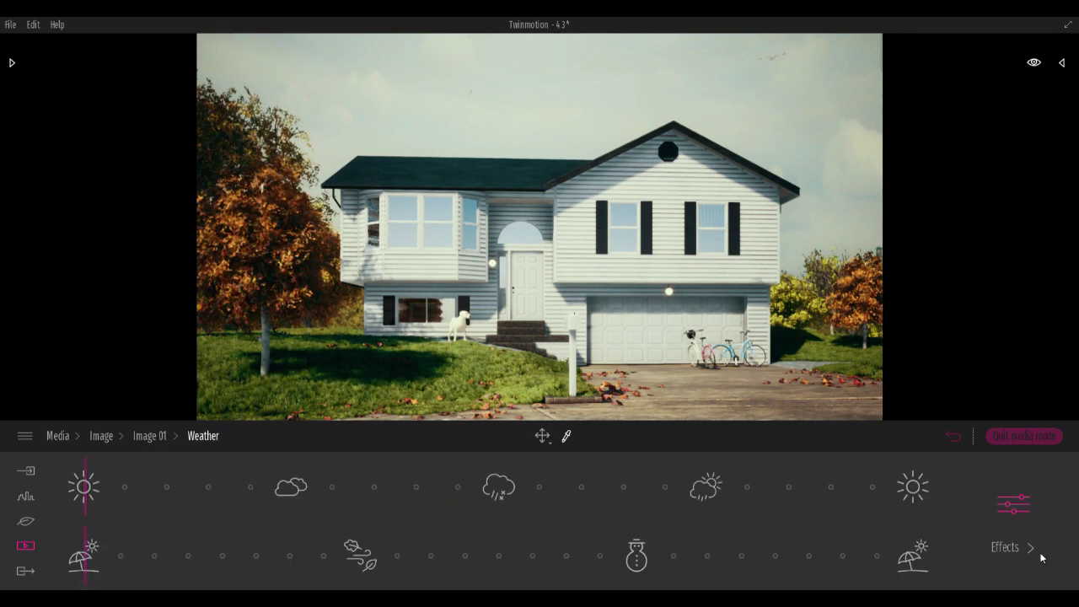
pyautogui.click(1020, 511)
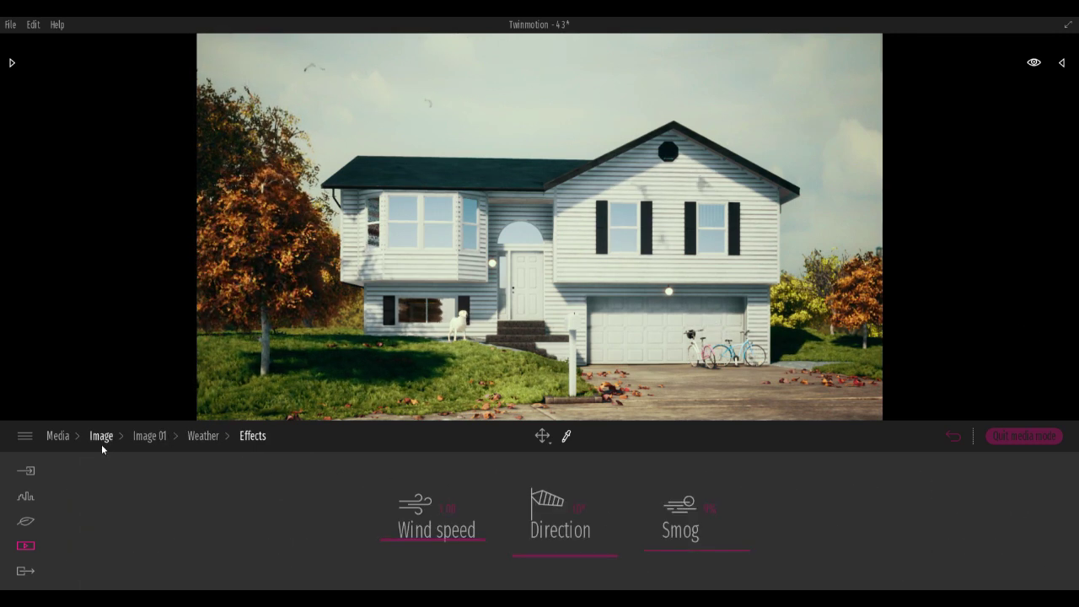
pyautogui.click(202, 436)
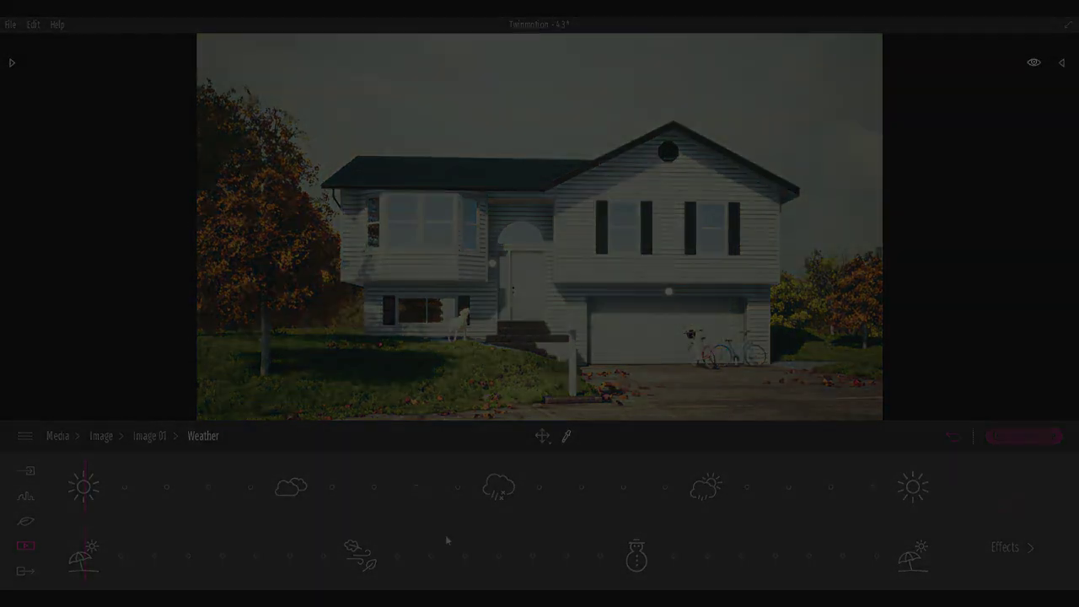
pyautogui.click(149, 435)
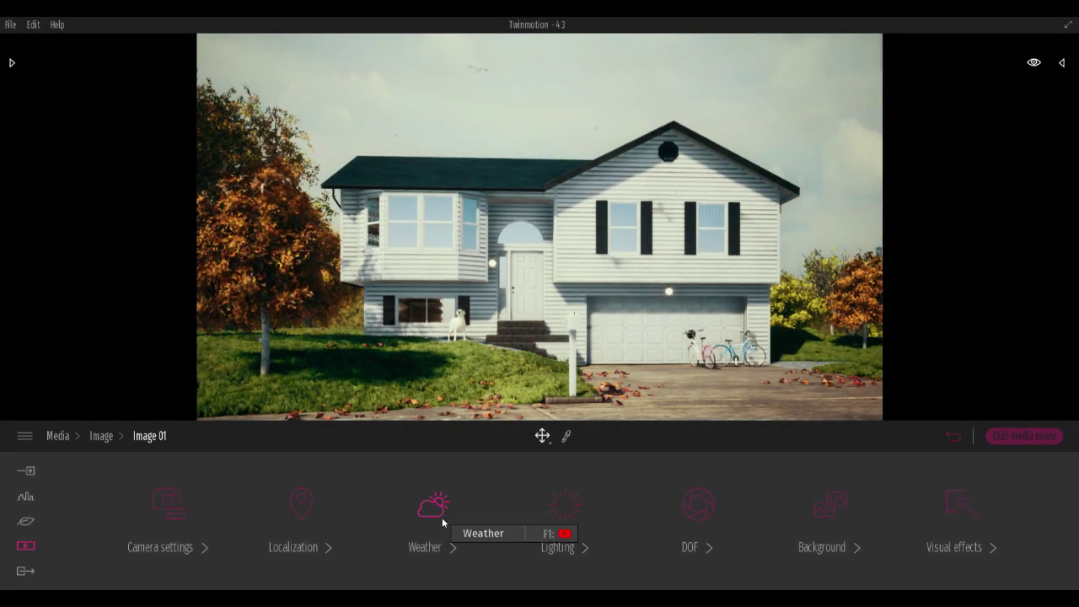
pyautogui.click(546, 513)
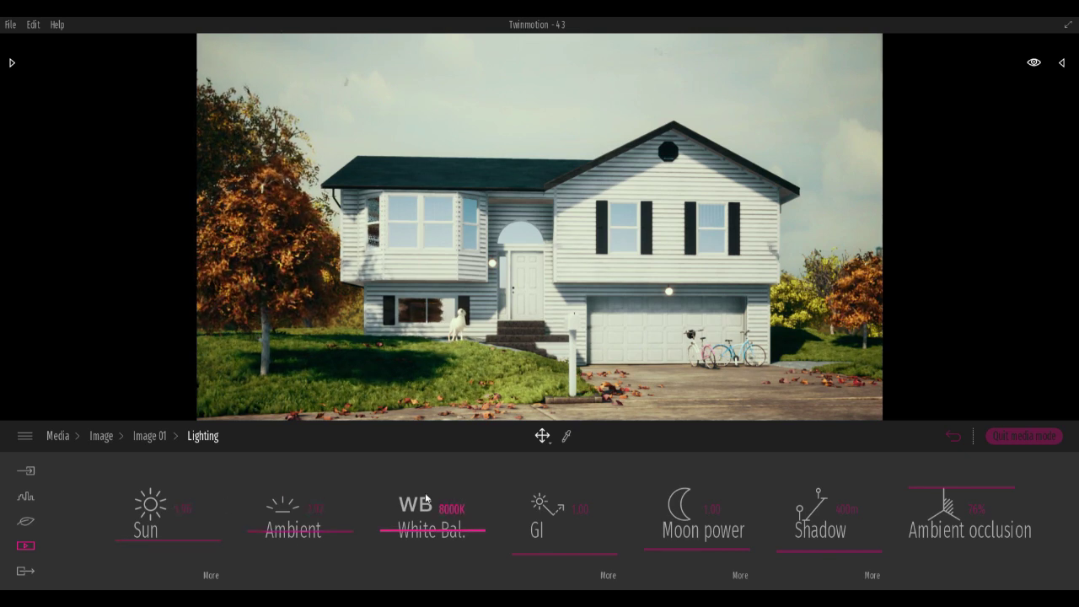
# - Check the extra GI and Shadow lighting options, then go back to Image 01's categories
pyautogui.click(606, 577)
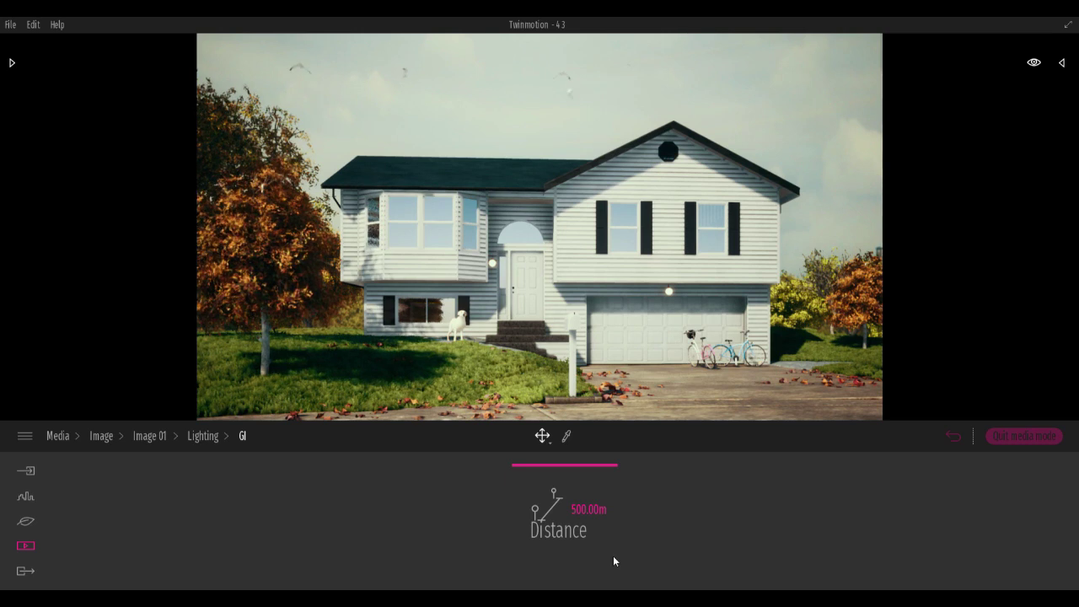
pyautogui.click(205, 436)
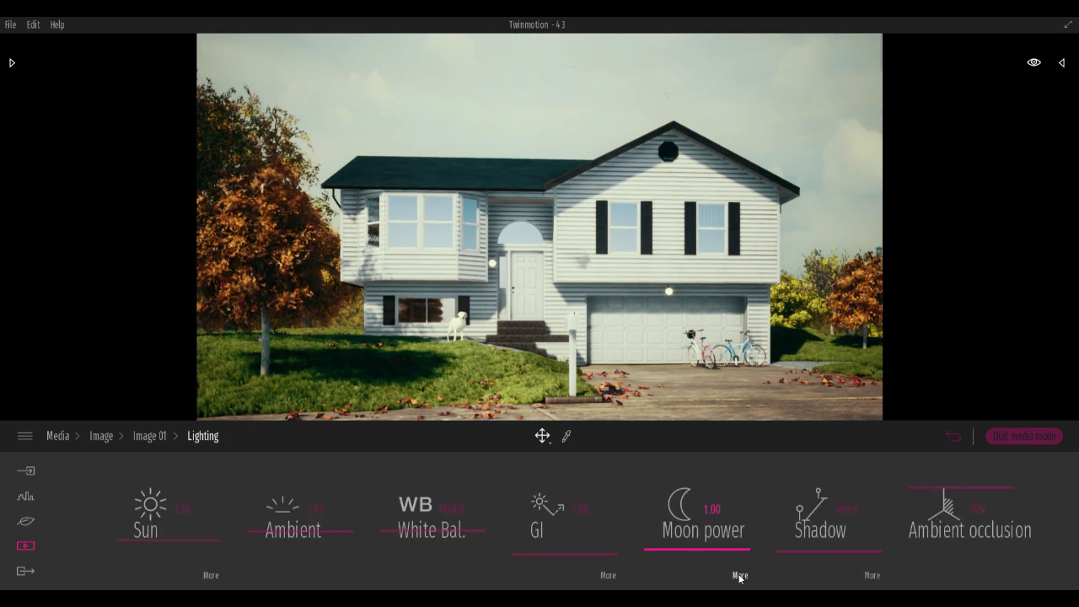
pyautogui.click(873, 577)
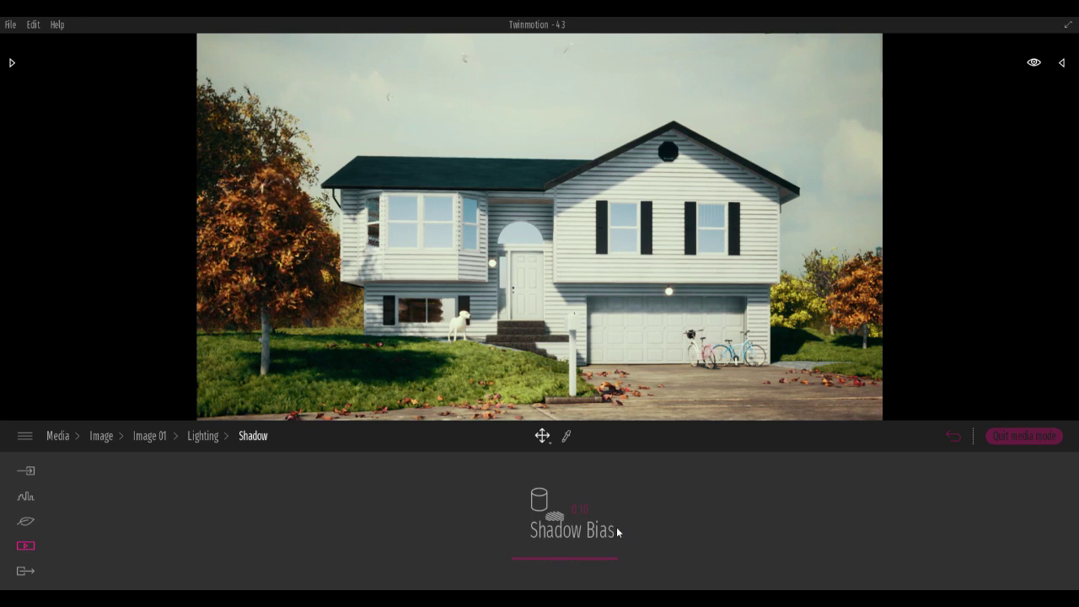
pyautogui.click(205, 436)
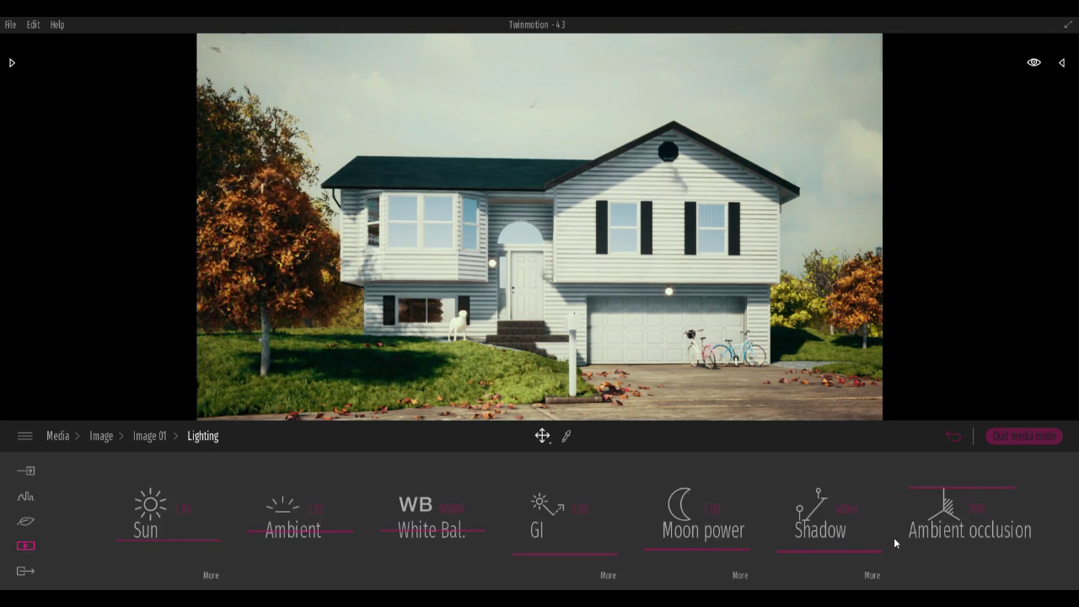
pyautogui.click(166, 435)
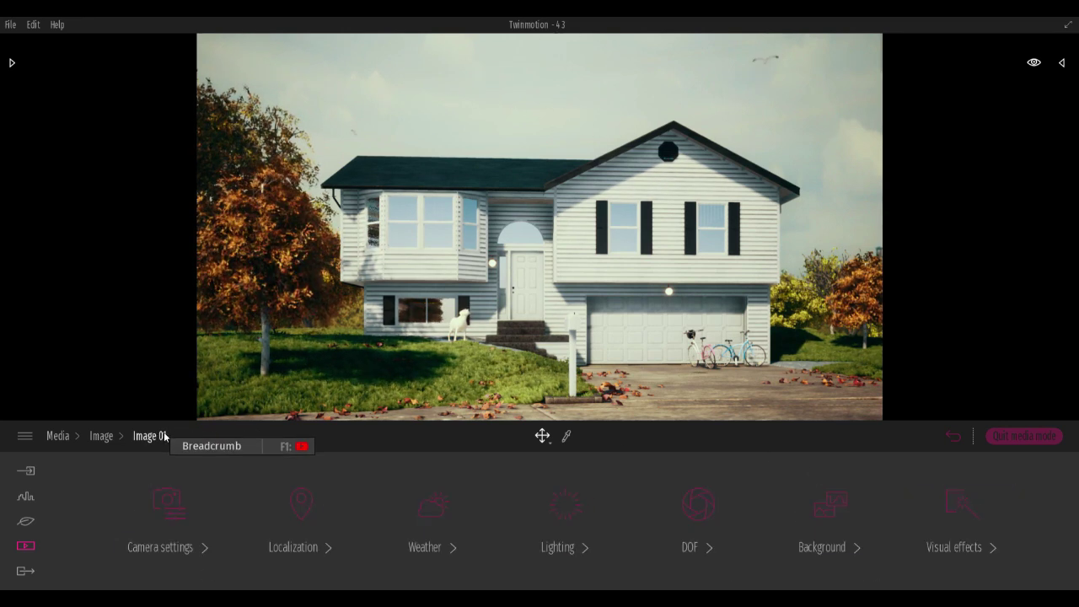
# - Glance at Visual effects Filters, then show Color gradient with its Anso type presets
pyautogui.click(954, 501)
pyautogui.click(560, 510)
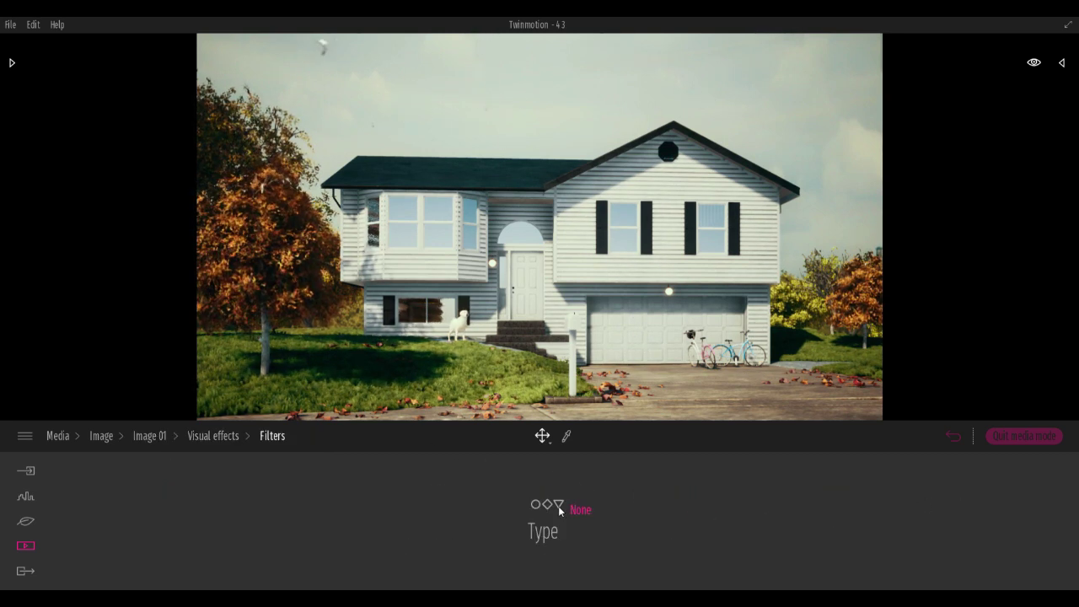
pyautogui.click(196, 433)
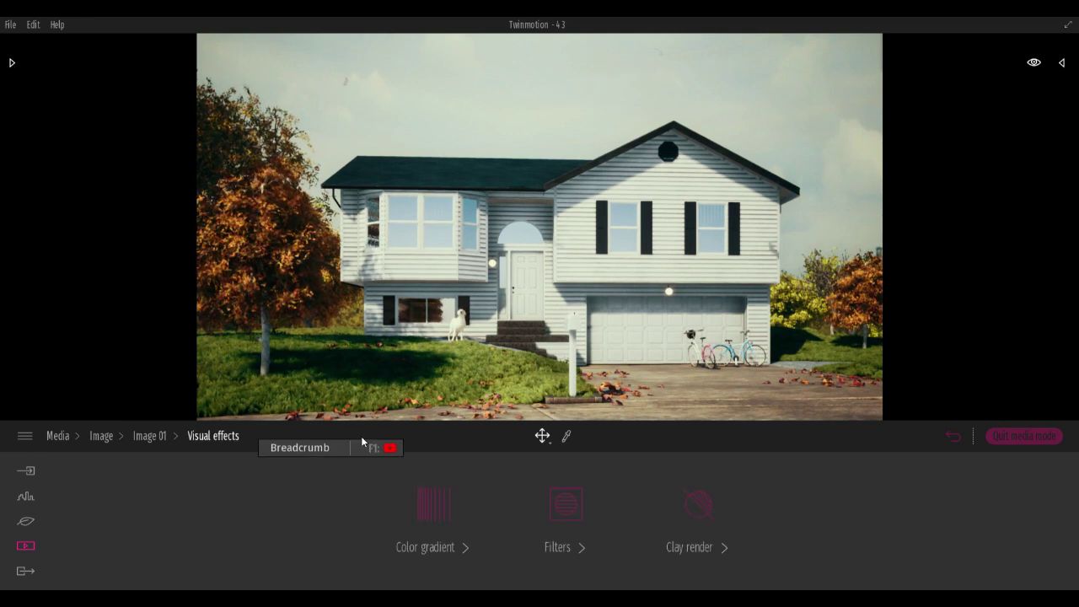
pyautogui.click(439, 505)
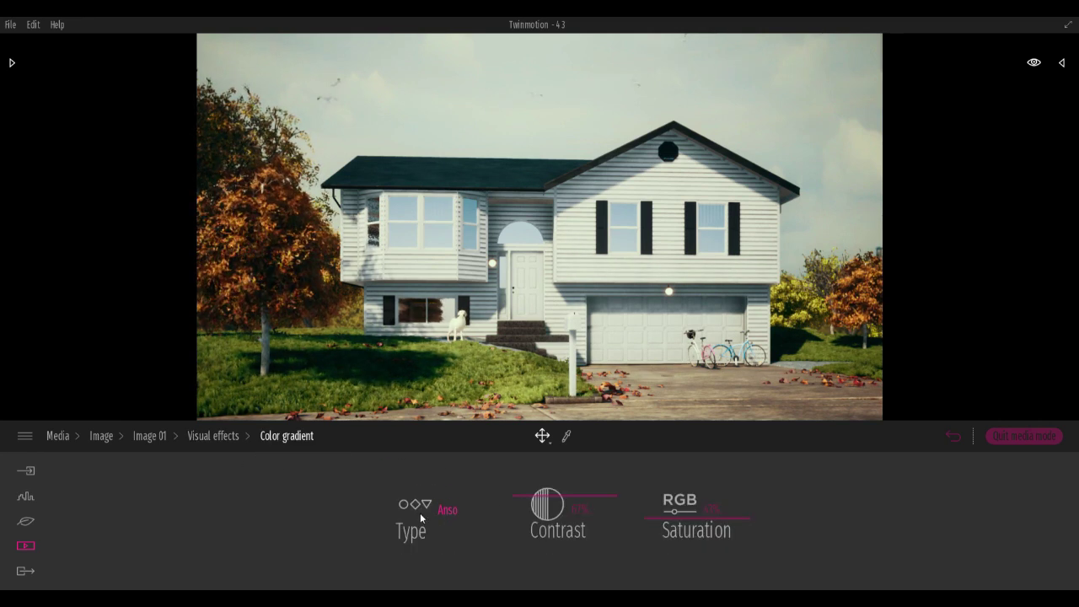
pyautogui.click(447, 513)
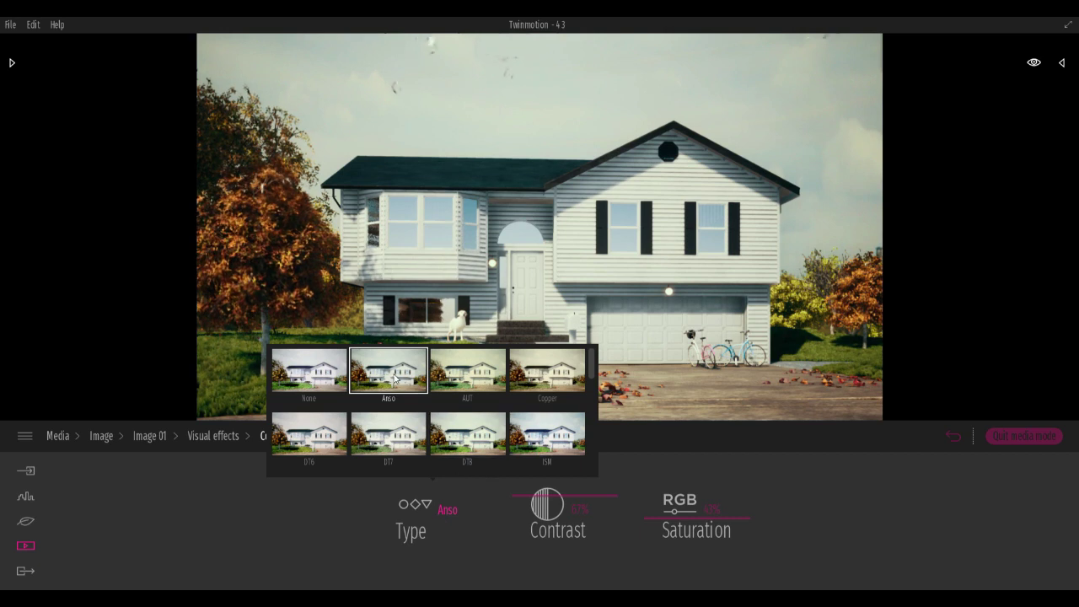